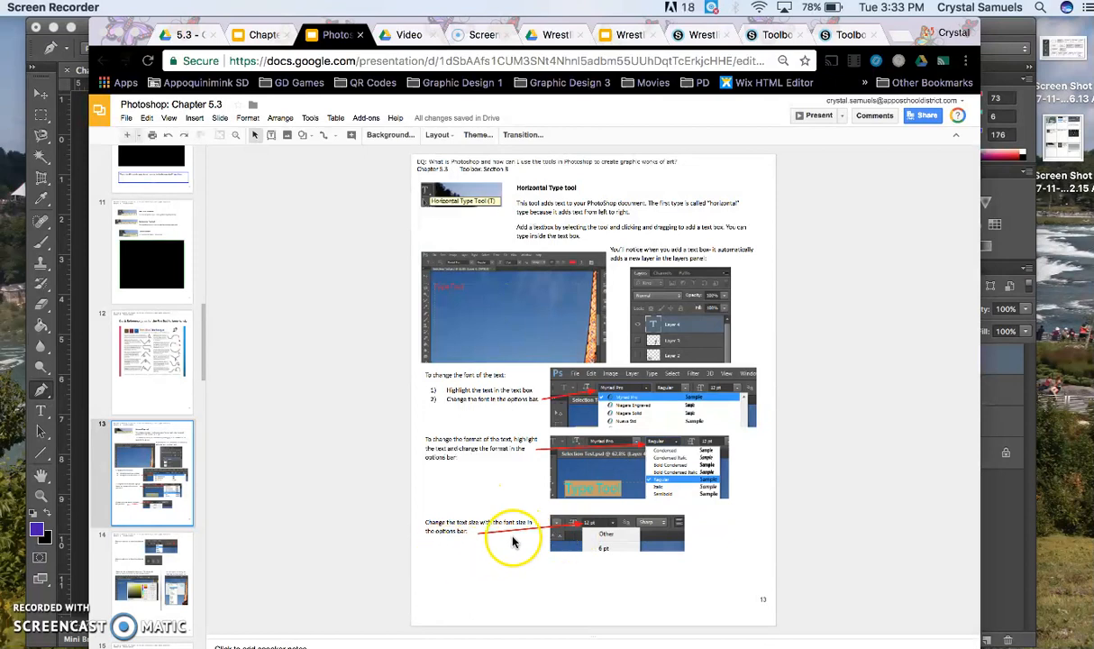
Review slide 14 on text sharpness, alignment, colour and warping, and switch to Photoshop.
{"action": "left_click", "coordinate": [151, 578]}
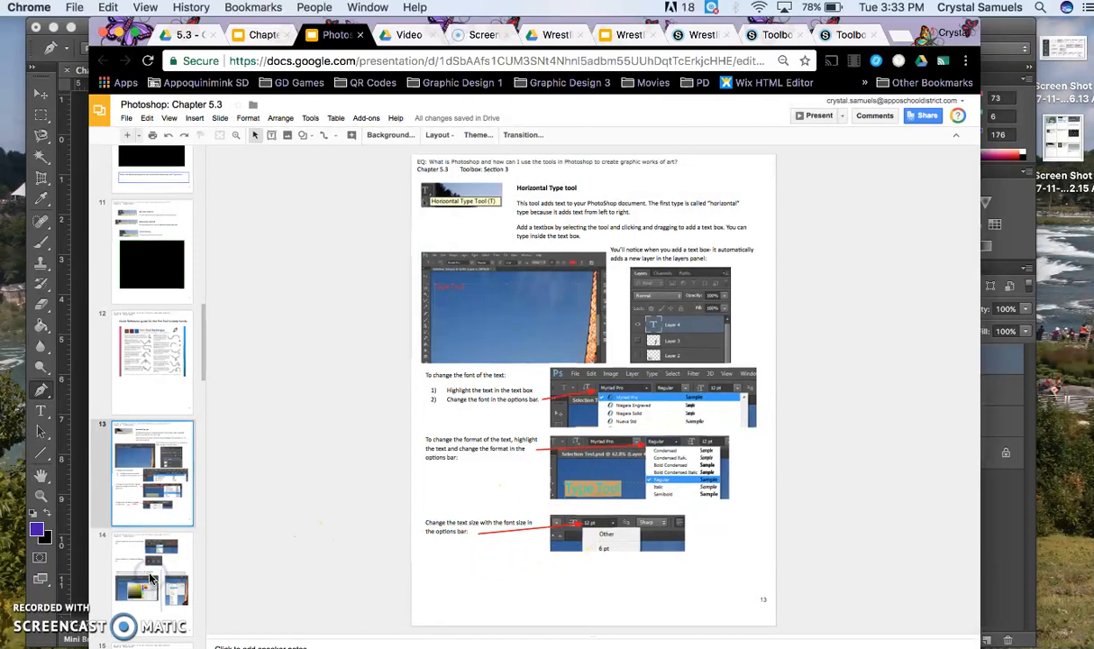
{"action": "left_click", "coordinate": [151, 578]}
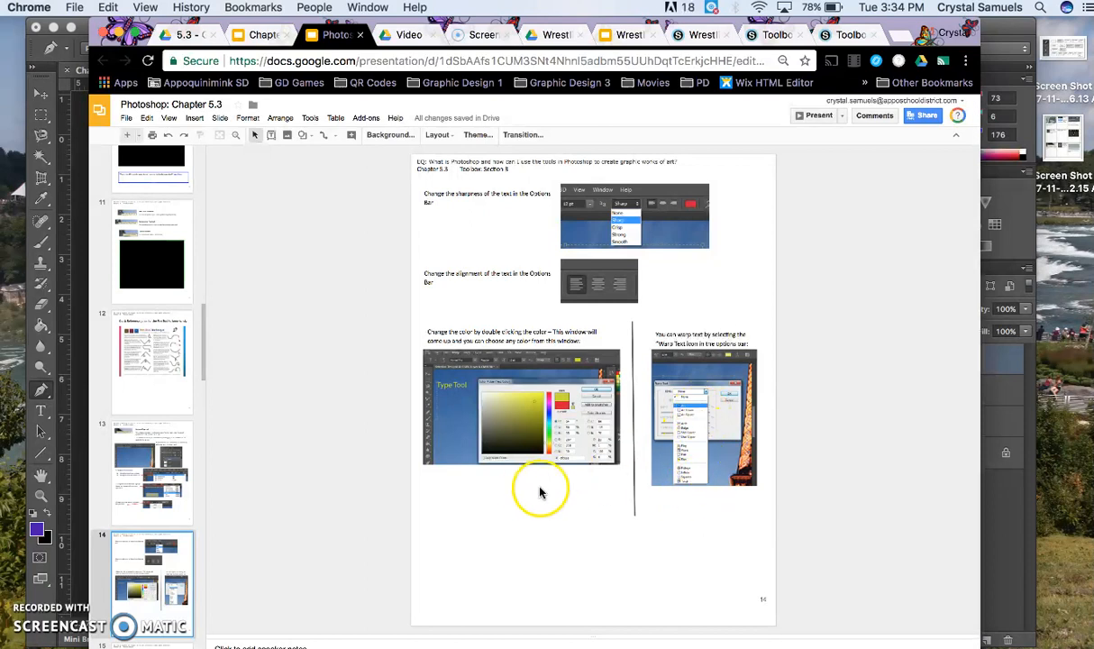
{"action": "left_click", "coordinate": [77, 548]}
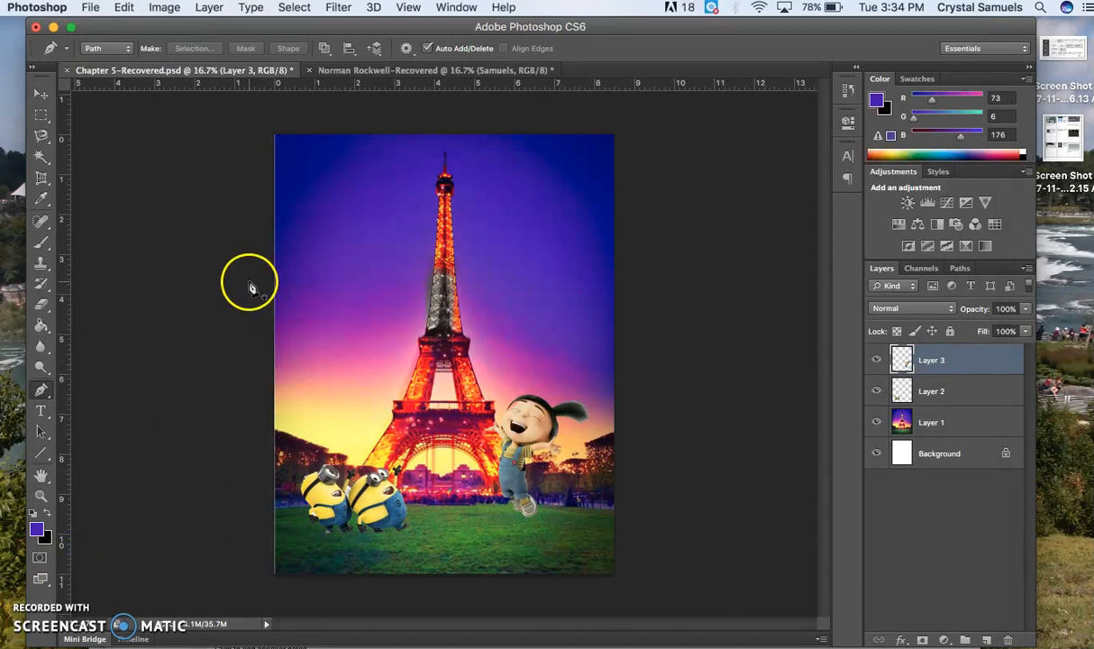
Draw a wide horizontal text box across the upper half of the Eiffel Tower picture with the Horizontal Type tool.
{"action": "left_click", "coordinate": [40, 413]}
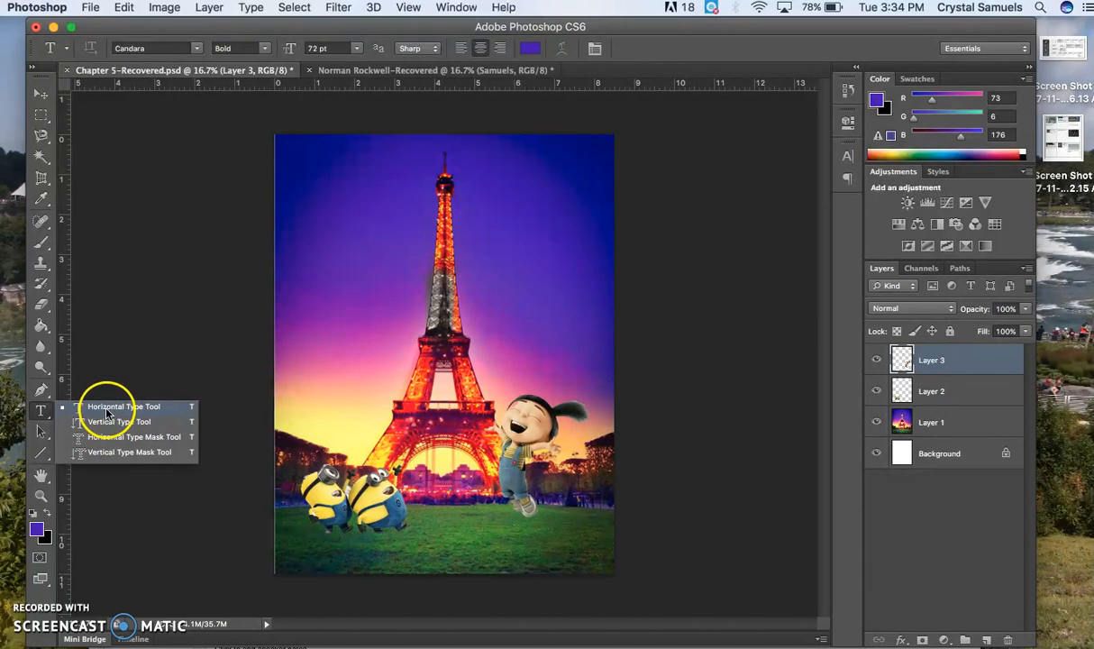
{"action": "left_click", "coordinate": [117, 412]}
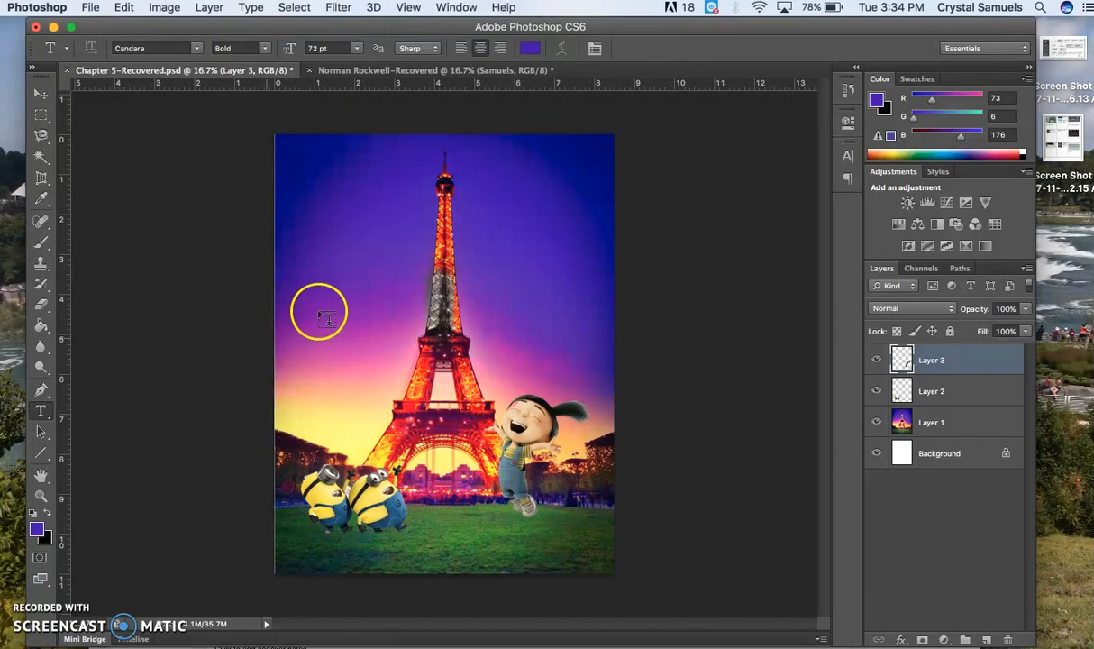
{"action": "left_click_drag", "start_coordinate": [297, 193], "coordinate": [591, 332]}
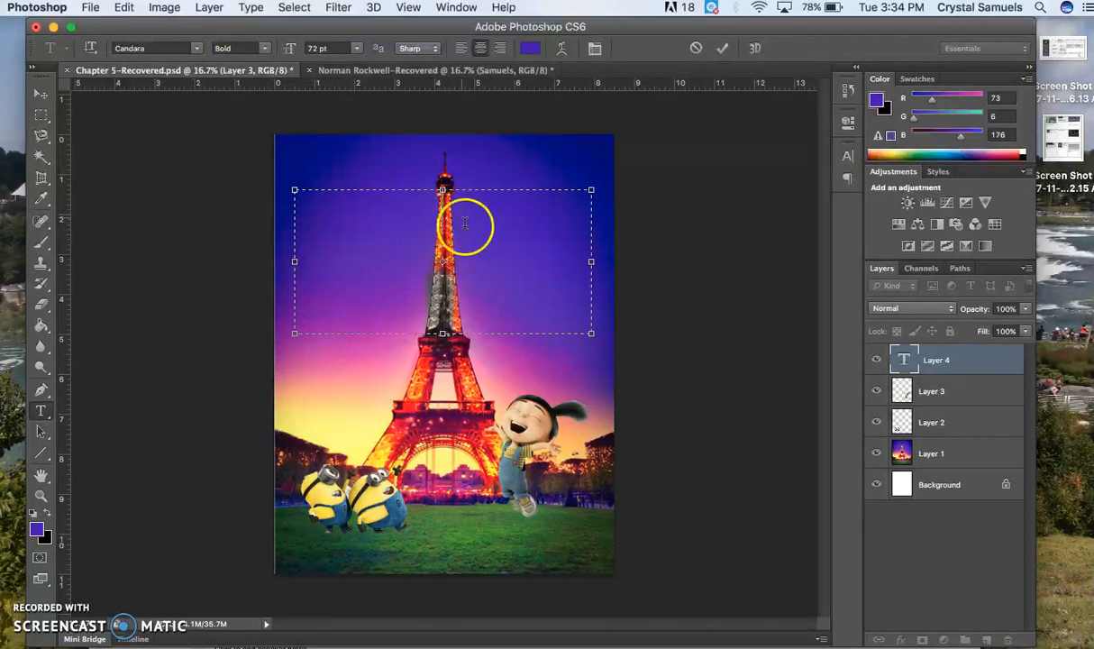
Format the new text box as left-aligned 18 pt Engravers MT Regular with Sharp anti-aliasing.
{"action": "left_click", "coordinate": [355, 49]}
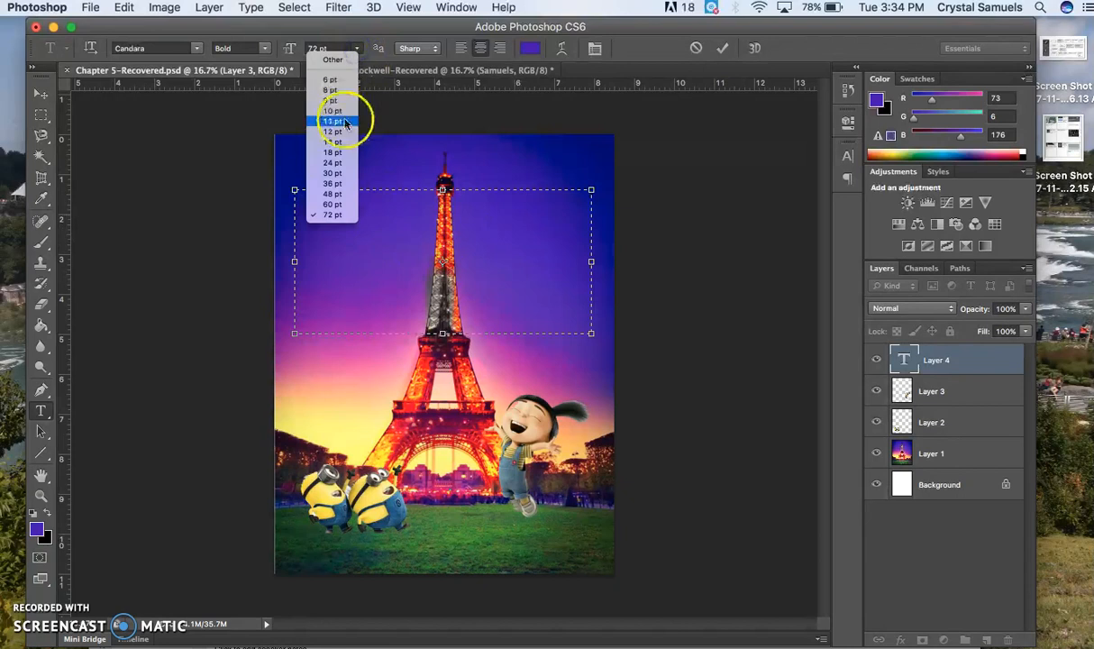
{"action": "left_click", "coordinate": [335, 152]}
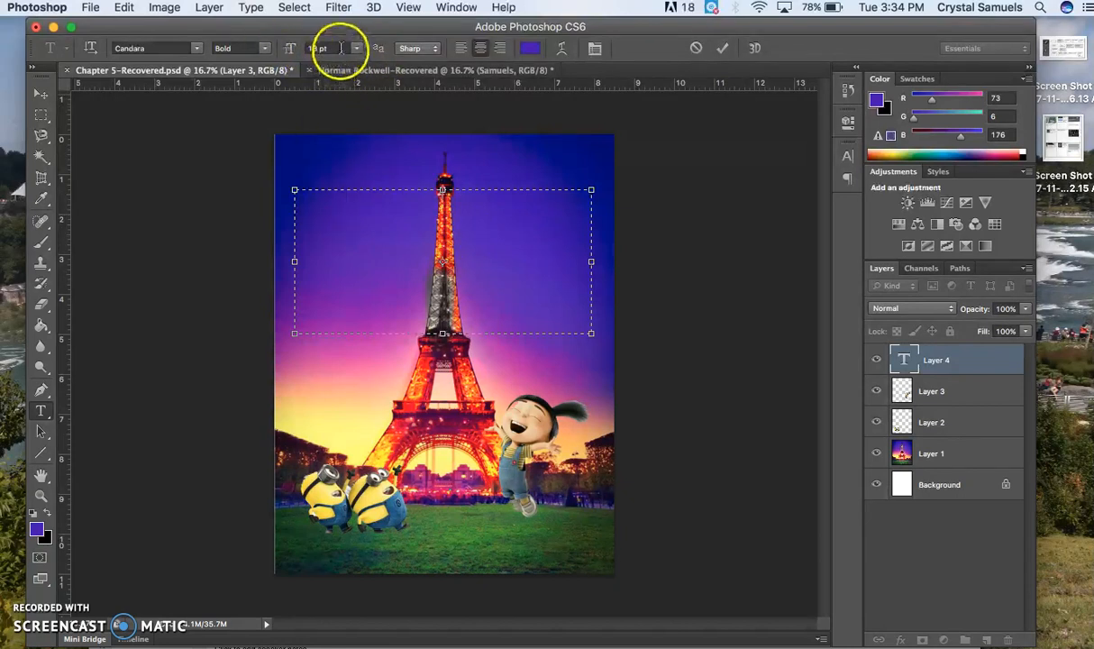
{"action": "left_click", "coordinate": [191, 48]}
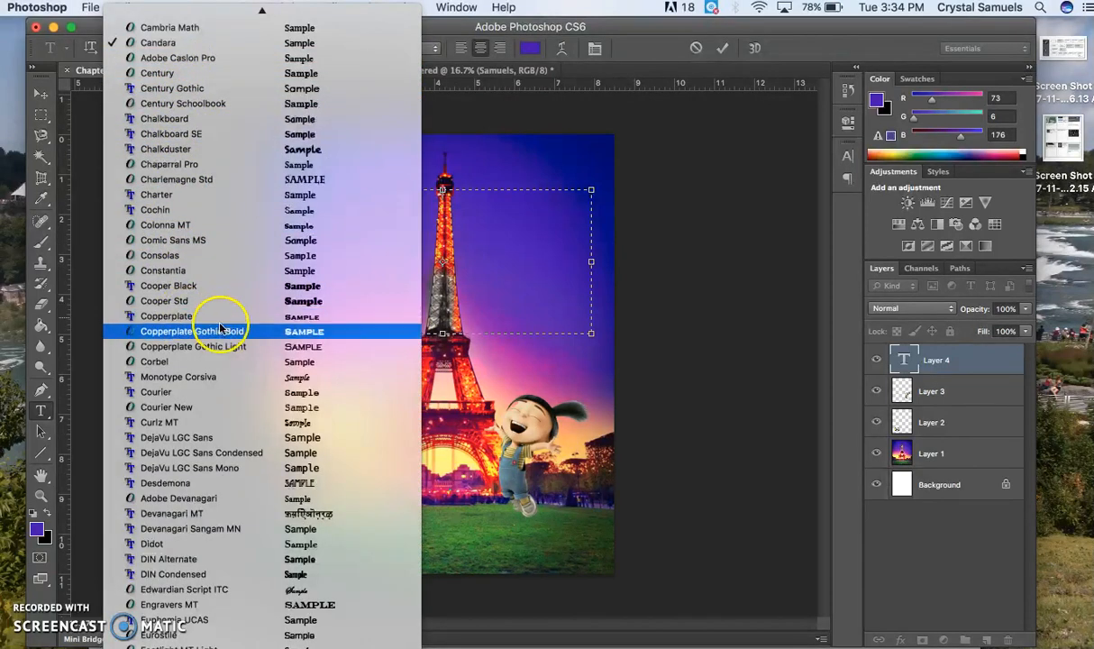
{"action": "scroll", "coordinate": [216, 320], "scroll_direction": "down", "scroll_amount": 10}
{"action": "scroll", "coordinate": [219, 360], "scroll_direction": "down", "scroll_amount": 4}
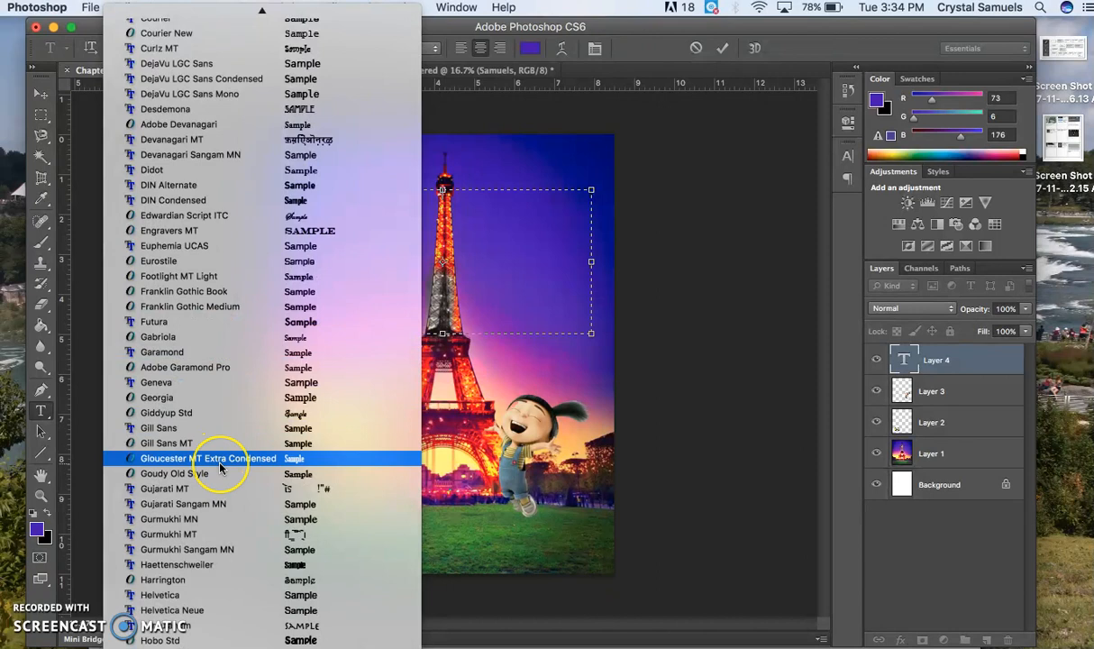
{"action": "left_click", "coordinate": [309, 237]}
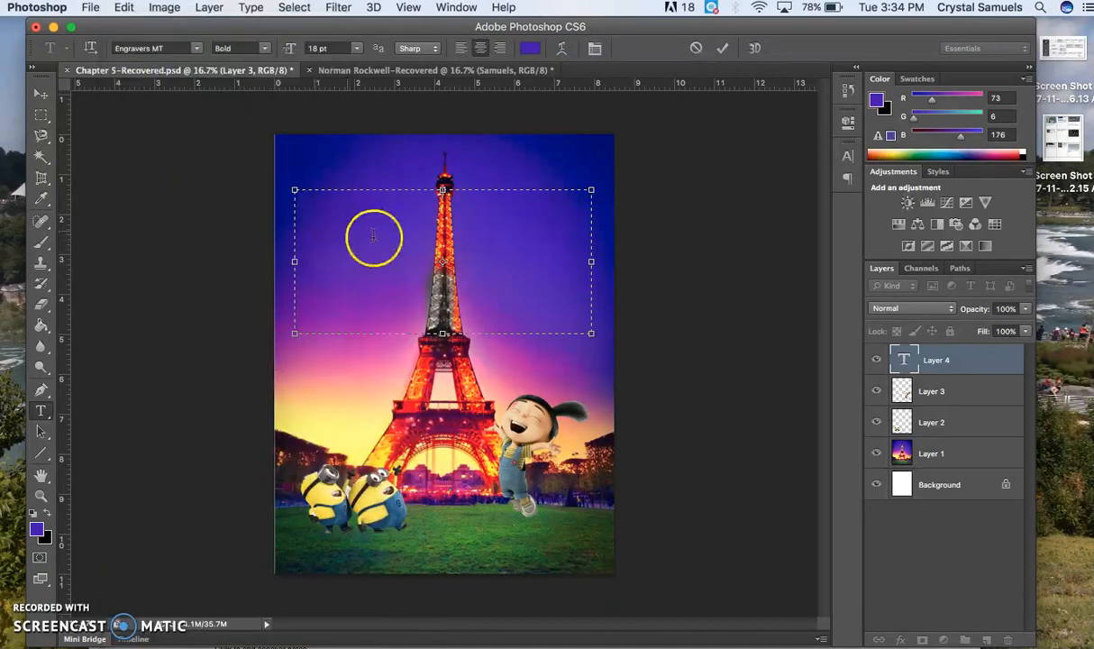
{"action": "left_click", "coordinate": [263, 48]}
{"action": "left_click", "coordinate": [232, 40]}
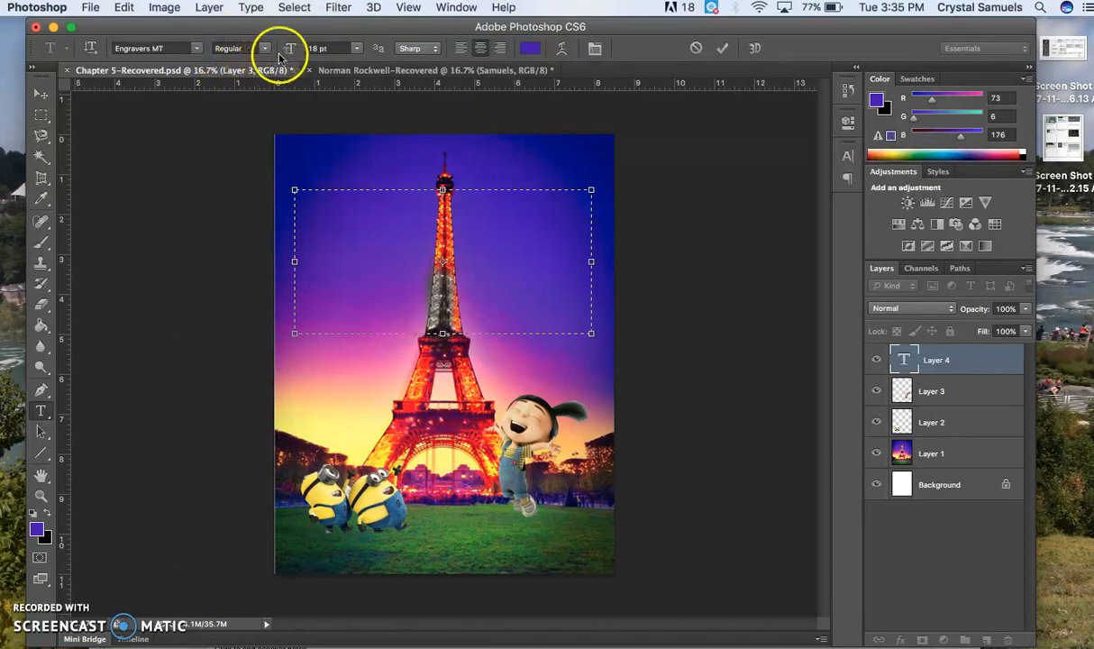
{"action": "left_click", "coordinate": [434, 48]}
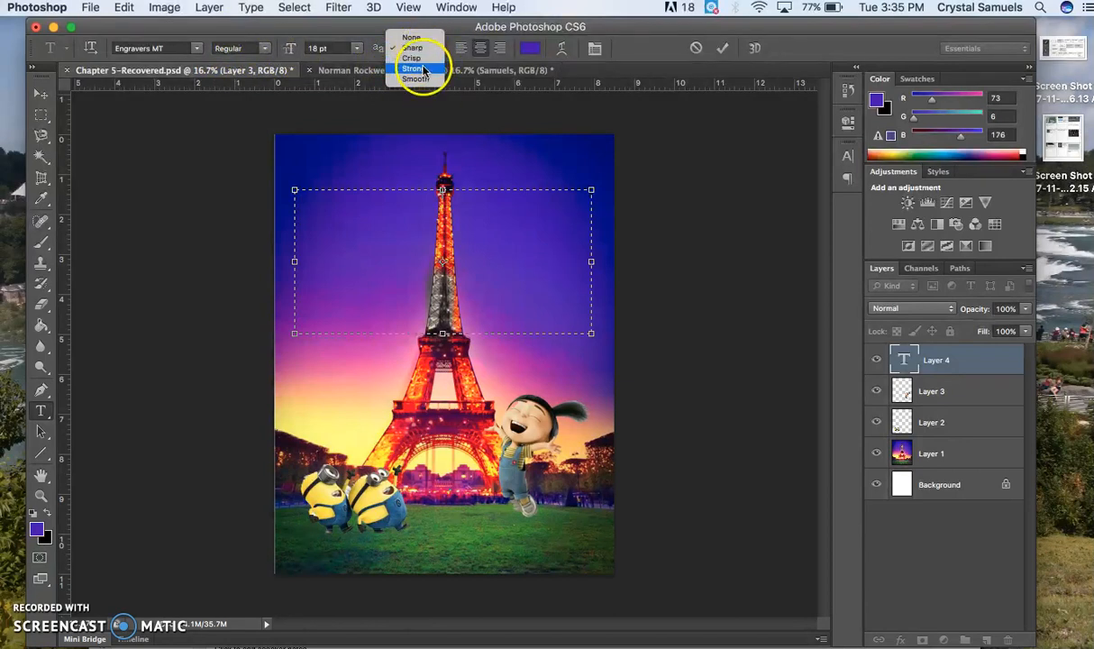
{"action": "left_click", "coordinate": [418, 51]}
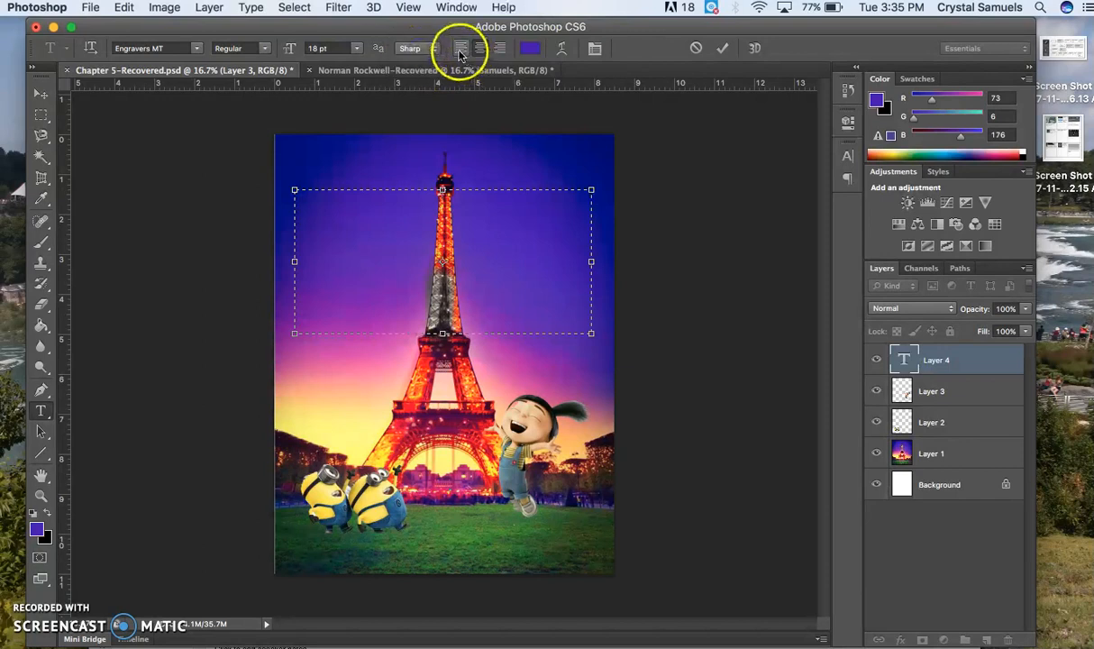
Set the text colour to bright yellow (fcee07) and enter TYPE EXAMPLE in the text box.
{"action": "left_click", "coordinate": [530, 48]}
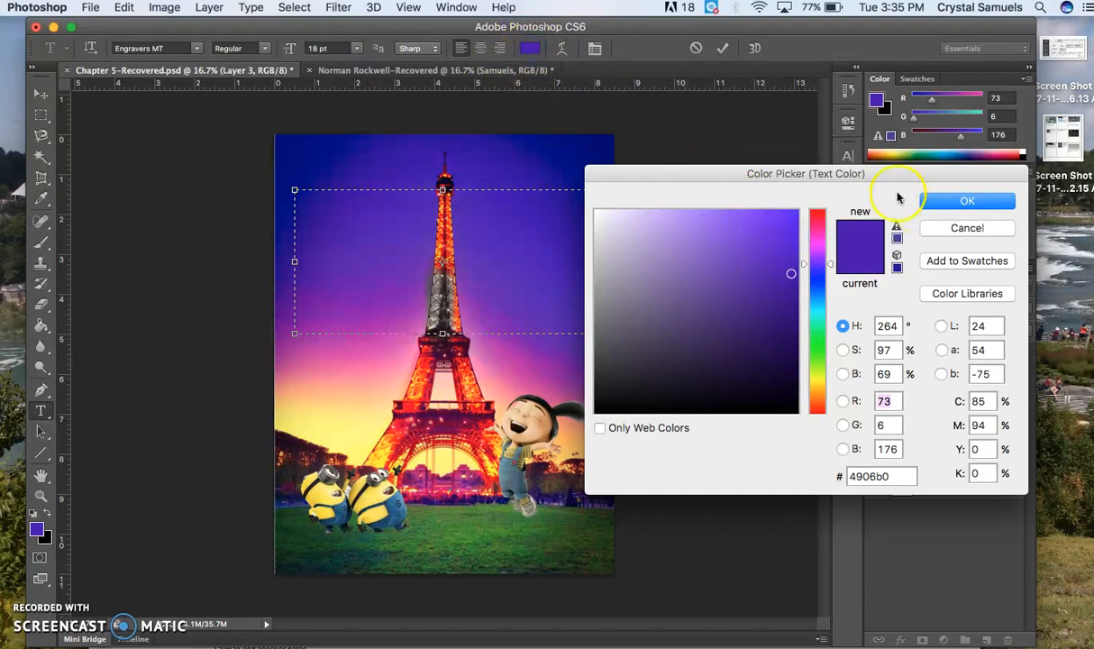
{"action": "left_click_drag", "start_coordinate": [822, 360], "coordinate": [819, 383]}
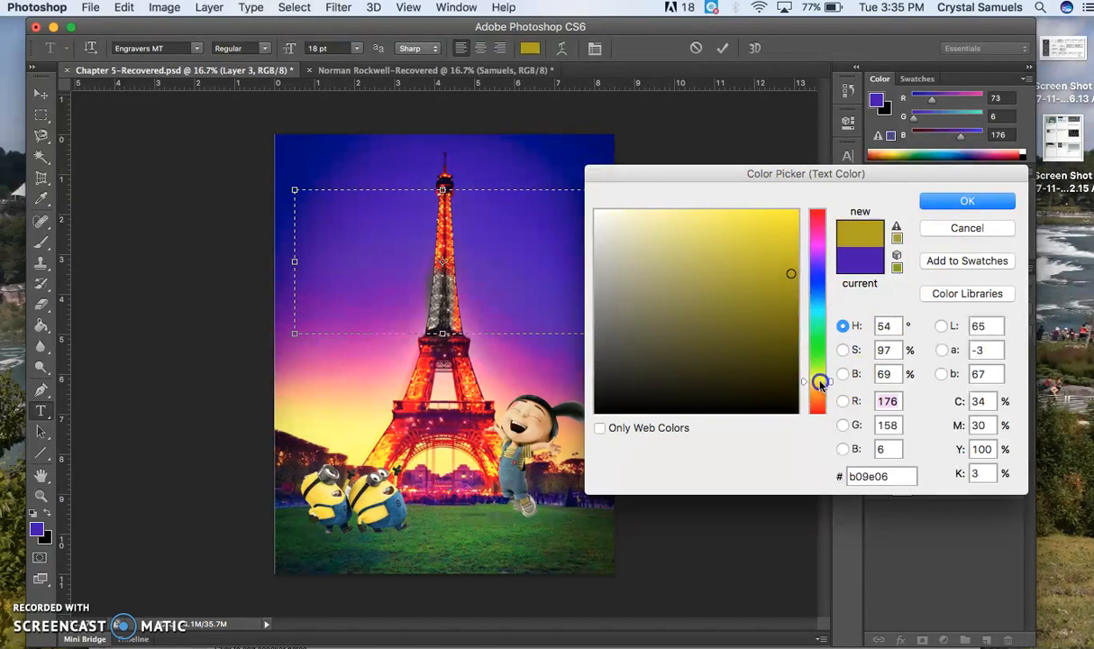
{"action": "left_click", "coordinate": [793, 212]}
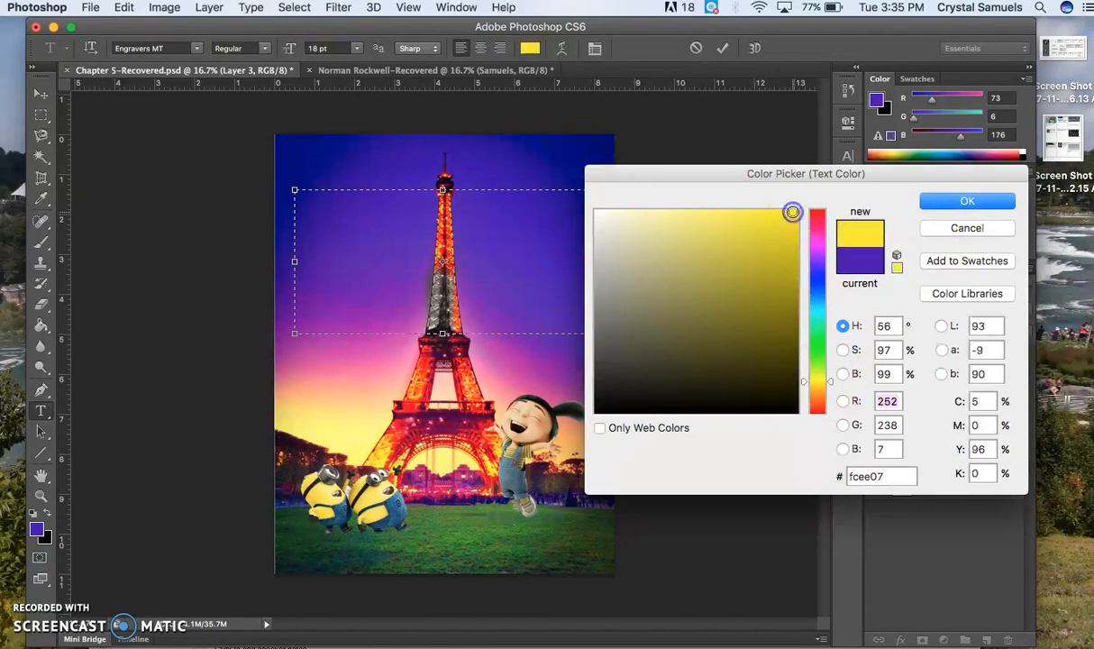
{"action": "left_click", "coordinate": [989, 200]}
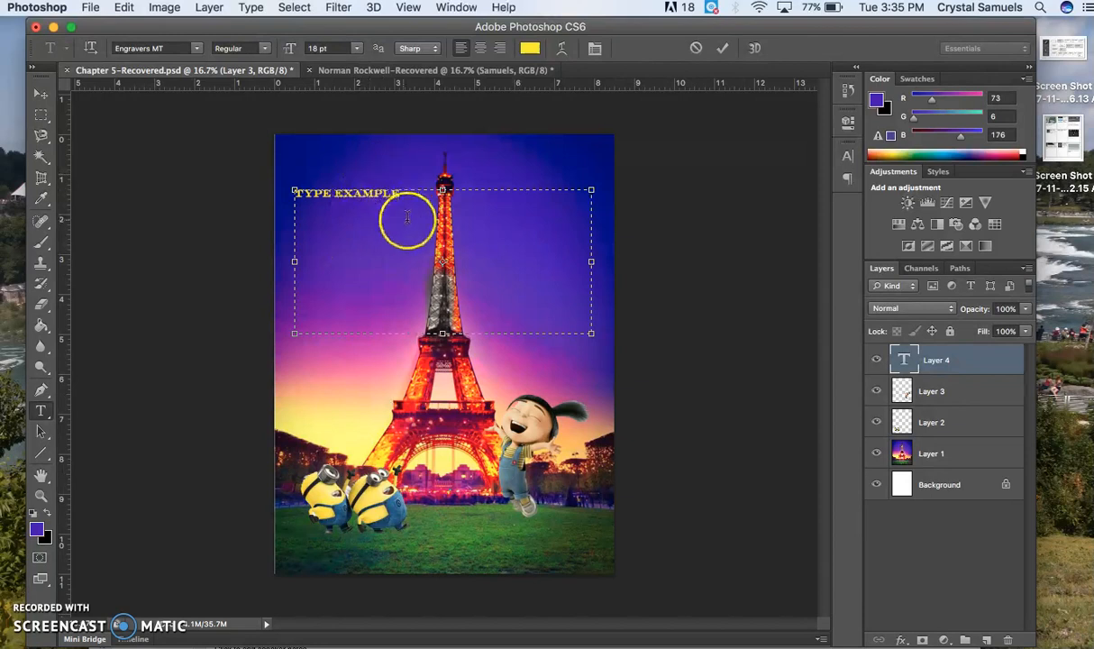
Enlarge the TYPE EXAMPLE text to 48 pt and align it to the right after trying centre alignment.
{"action": "left_click_drag", "start_coordinate": [403, 195], "coordinate": [305, 198]}
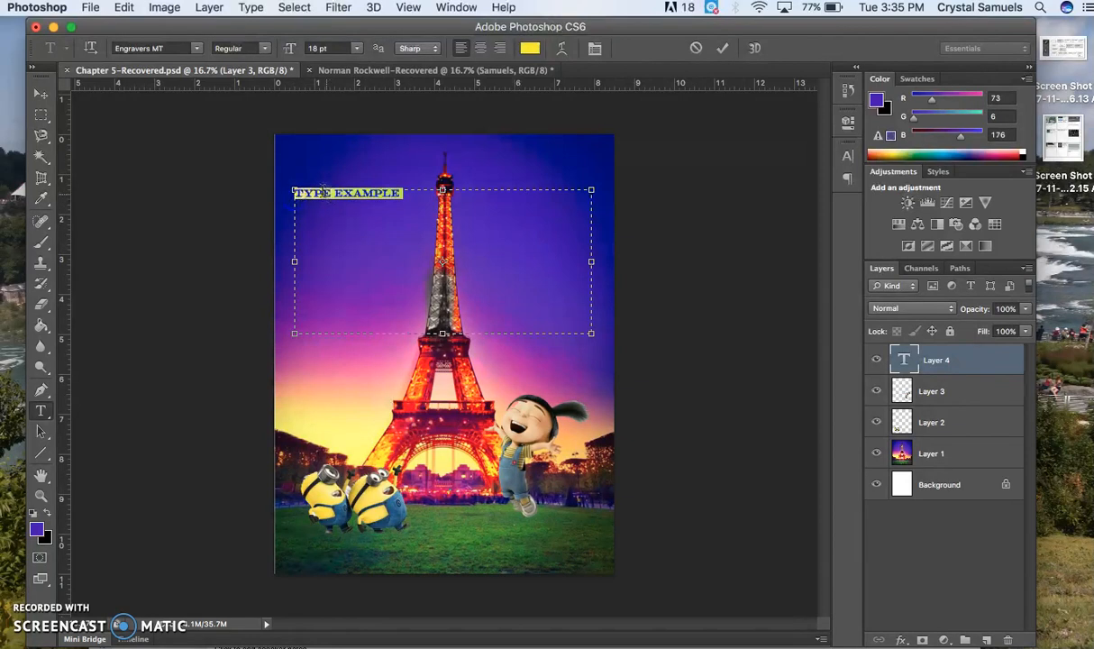
{"action": "left_click", "coordinate": [358, 48]}
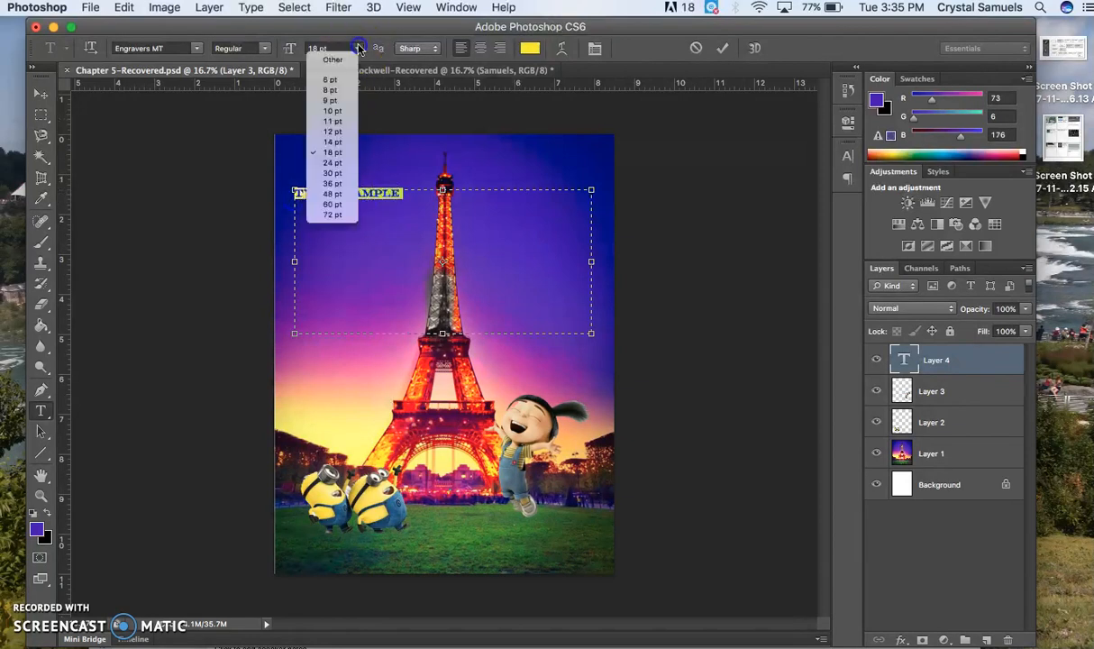
{"action": "left_click", "coordinate": [343, 194]}
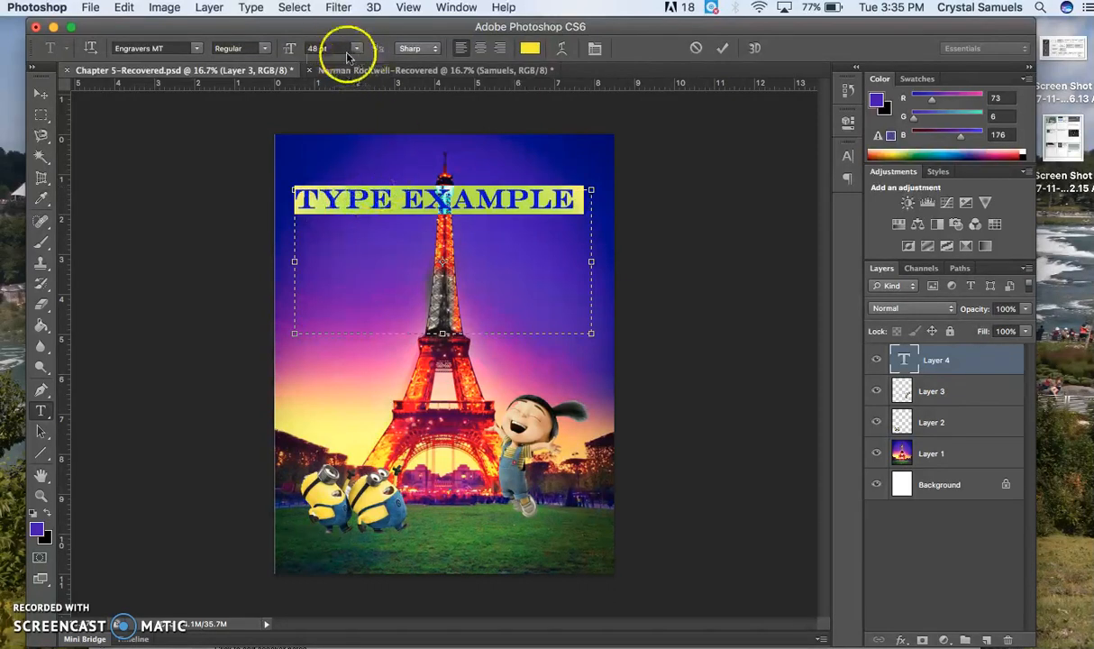
{"action": "left_click", "coordinate": [478, 48]}
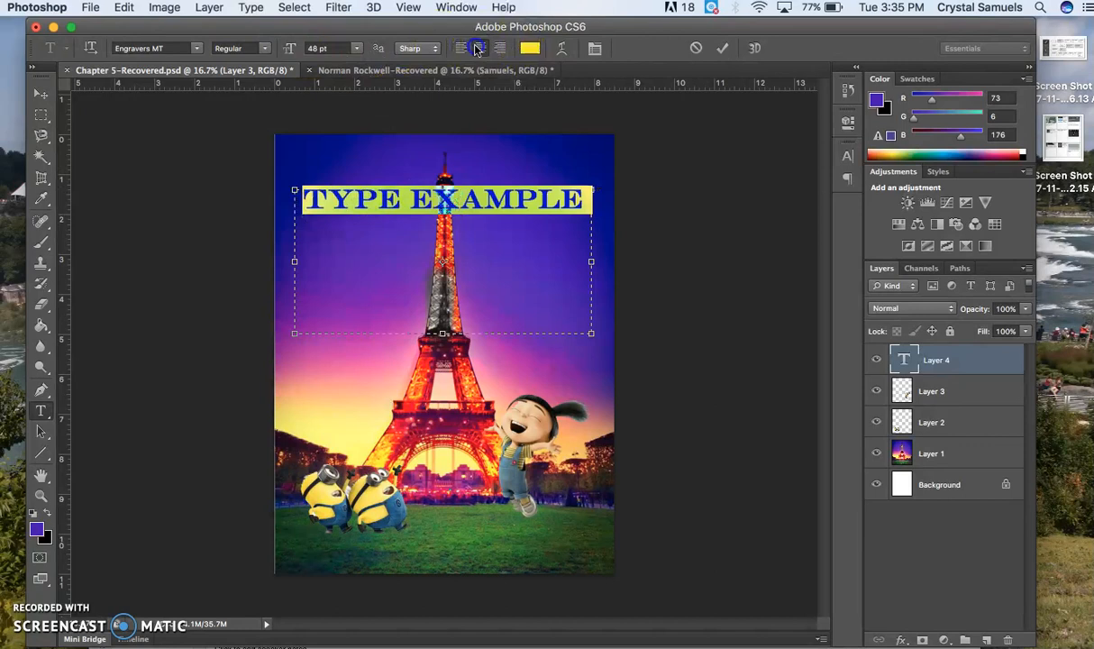
{"action": "left_click", "coordinate": [503, 50]}
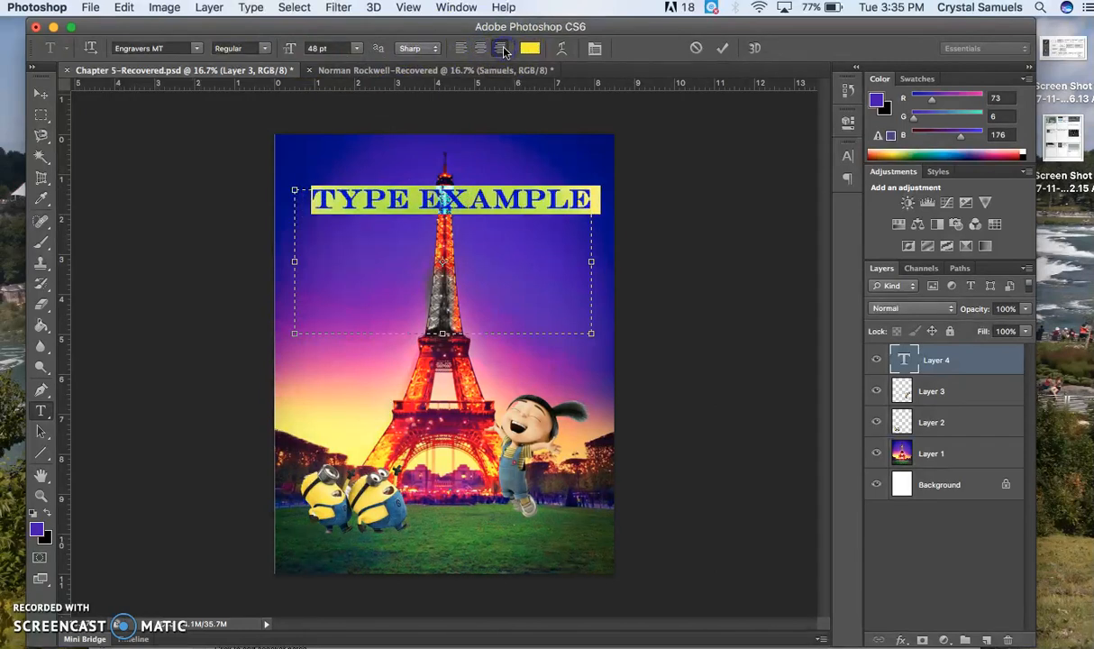
Warp the text, removing its faux bold style, with the Arc style, +4% bend and -56% horizontal distortion.
{"action": "left_click", "coordinate": [561, 47]}
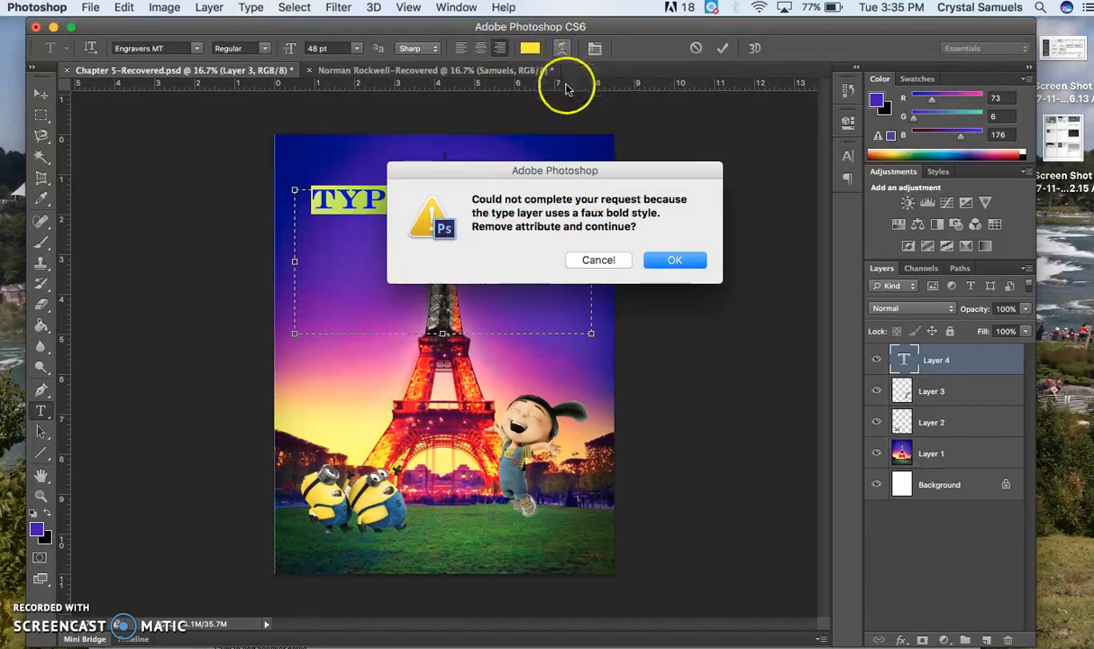
{"action": "left_click", "coordinate": [646, 263]}
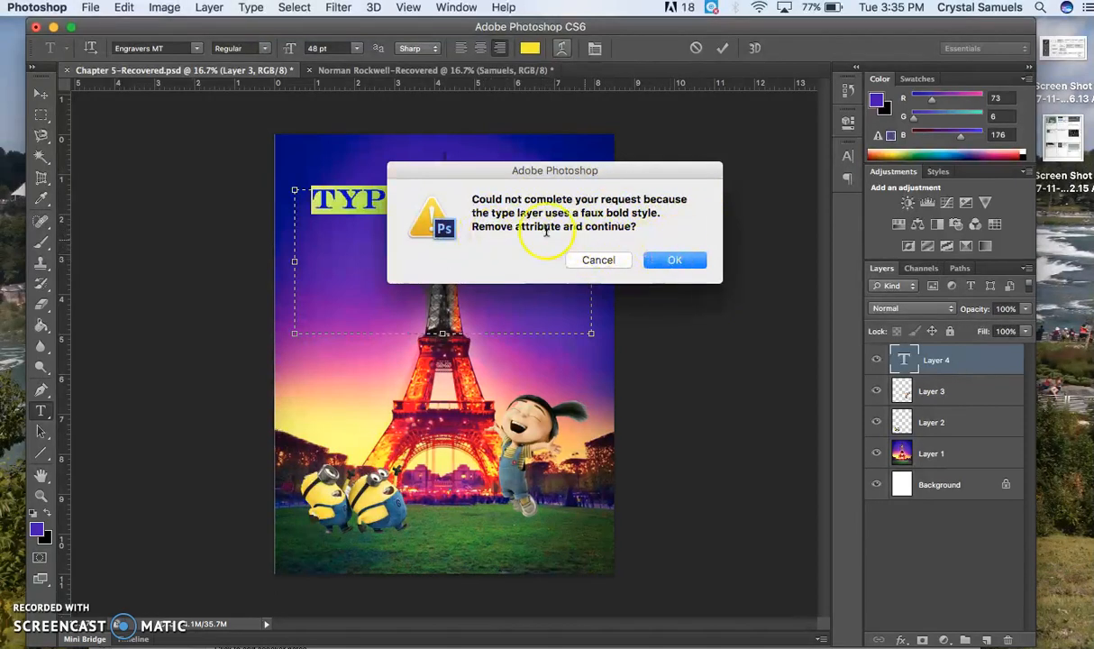
{"action": "left_click", "coordinate": [675, 260]}
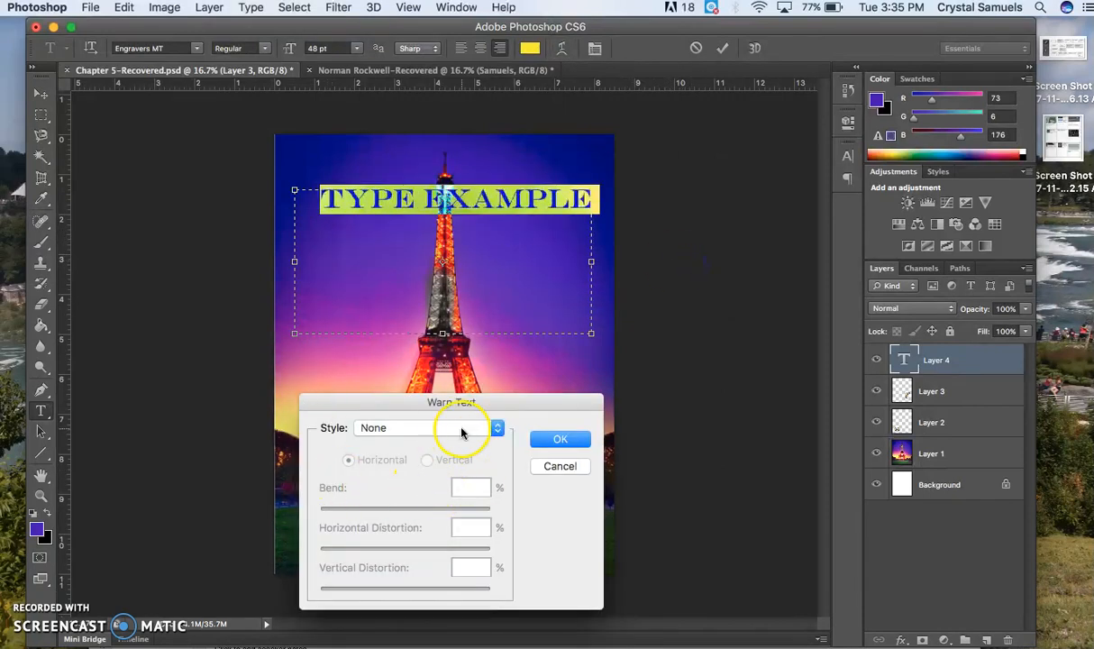
{"action": "left_click", "coordinate": [458, 429]}
{"action": "left_click", "coordinate": [427, 452]}
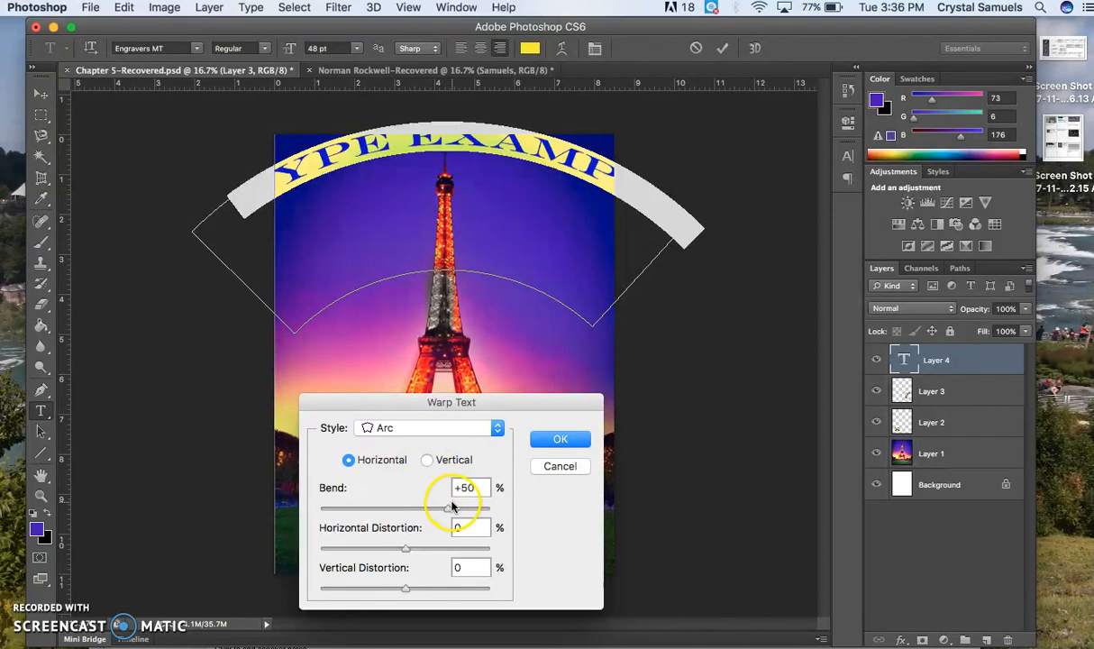
{"action": "left_click_drag", "start_coordinate": [450, 510], "coordinate": [356, 547]}
Change the warp style to Arc Lower with horizontal orientation and a -32% bend.
{"action": "left_click", "coordinate": [430, 427]}
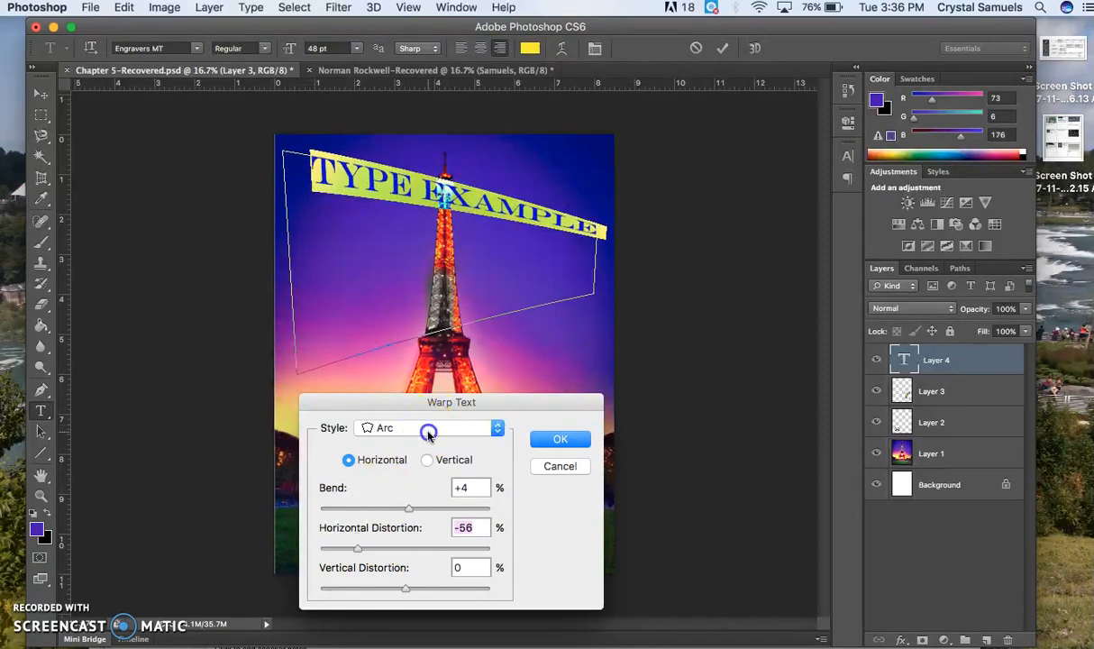
{"action": "left_click", "coordinate": [414, 442]}
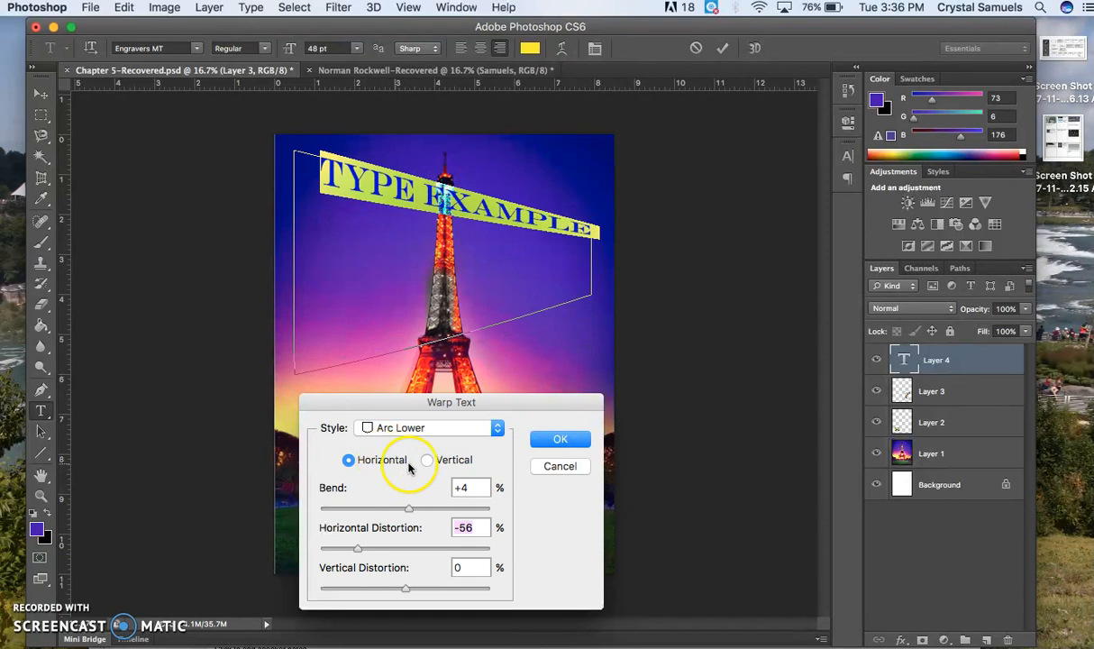
{"action": "left_click", "coordinate": [430, 460]}
{"action": "left_click", "coordinate": [350, 460]}
{"action": "left_click_drag", "start_coordinate": [405, 510], "coordinate": [378, 508]}
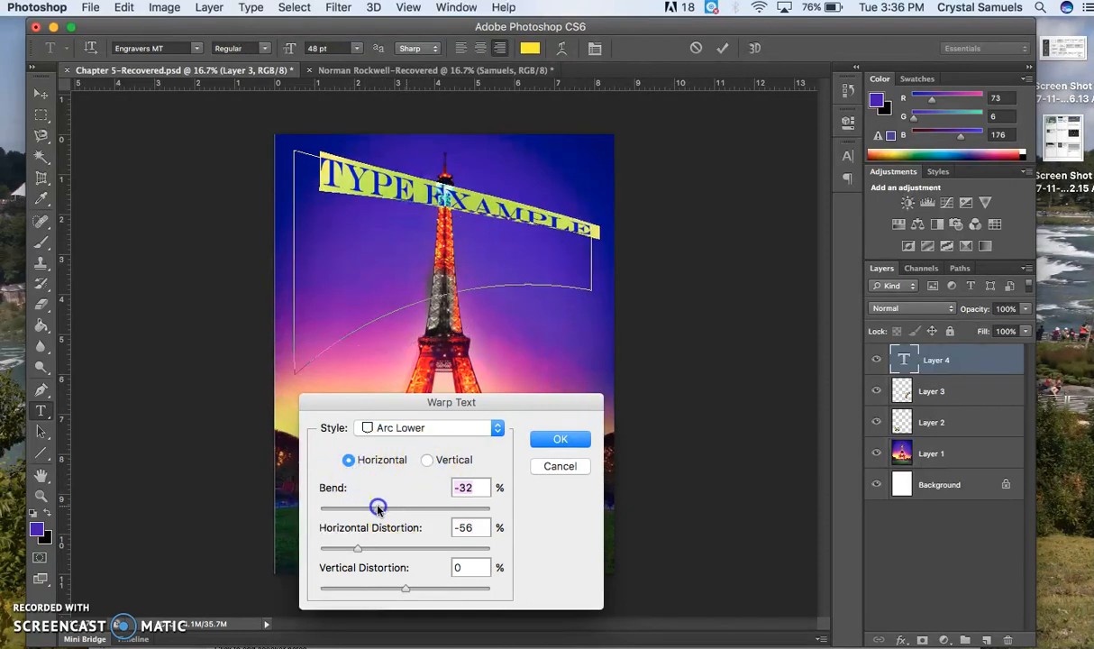
Try the Wave warp style, switch to Fisheye and apply the warp to the text.
{"action": "left_click", "coordinate": [493, 429]}
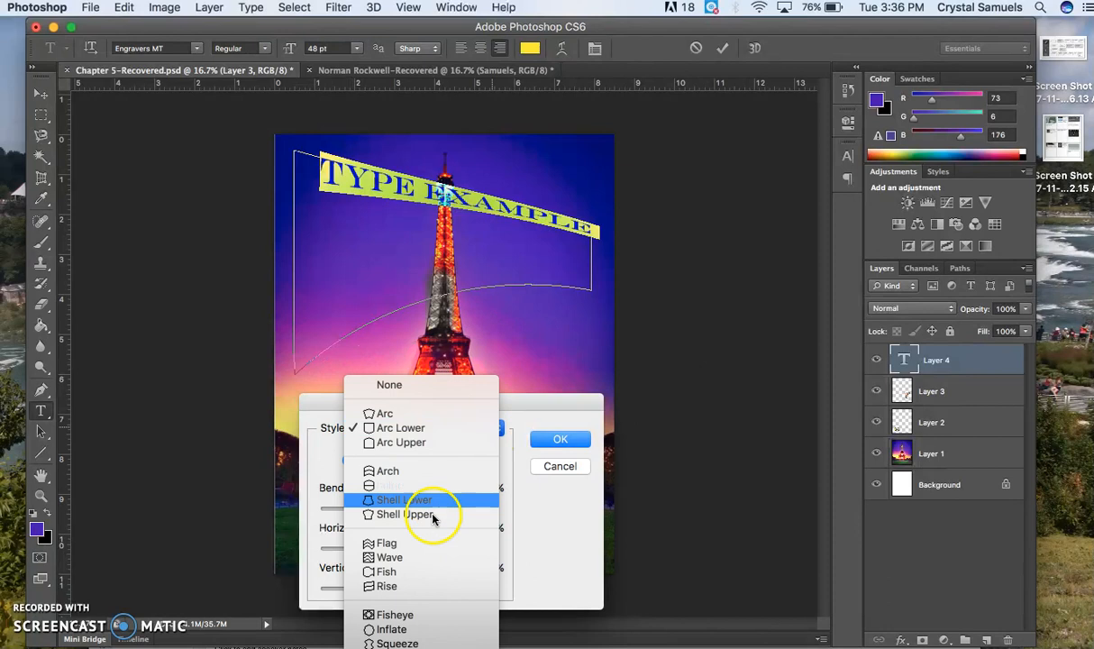
{"action": "left_click", "coordinate": [408, 556]}
{"action": "left_click", "coordinate": [487, 440]}
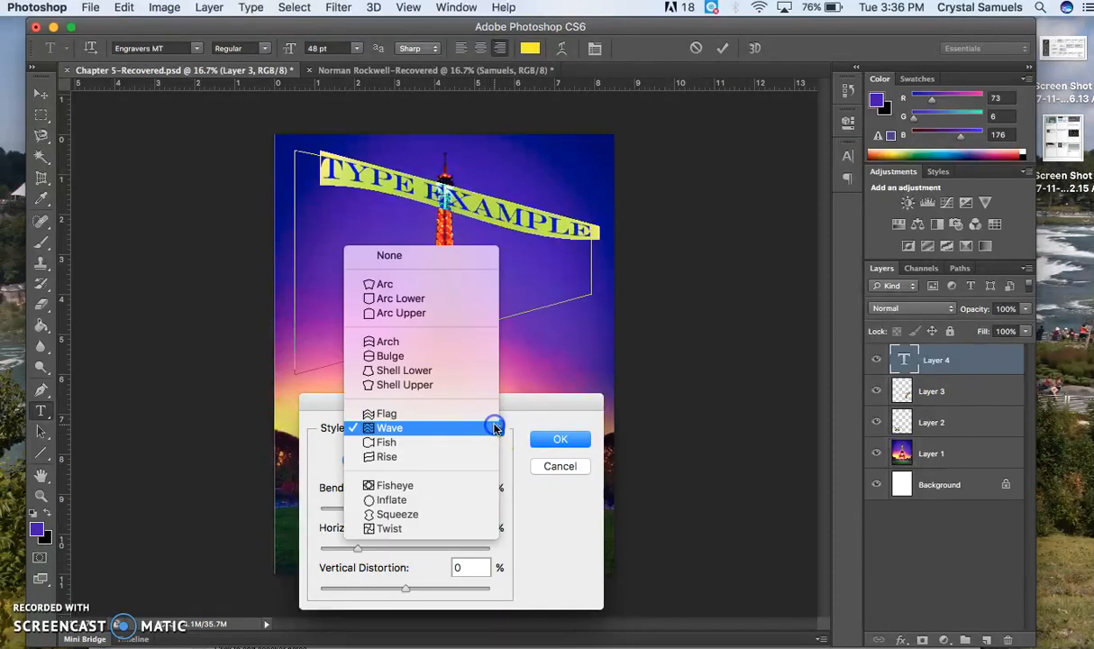
{"action": "left_click", "coordinate": [429, 484]}
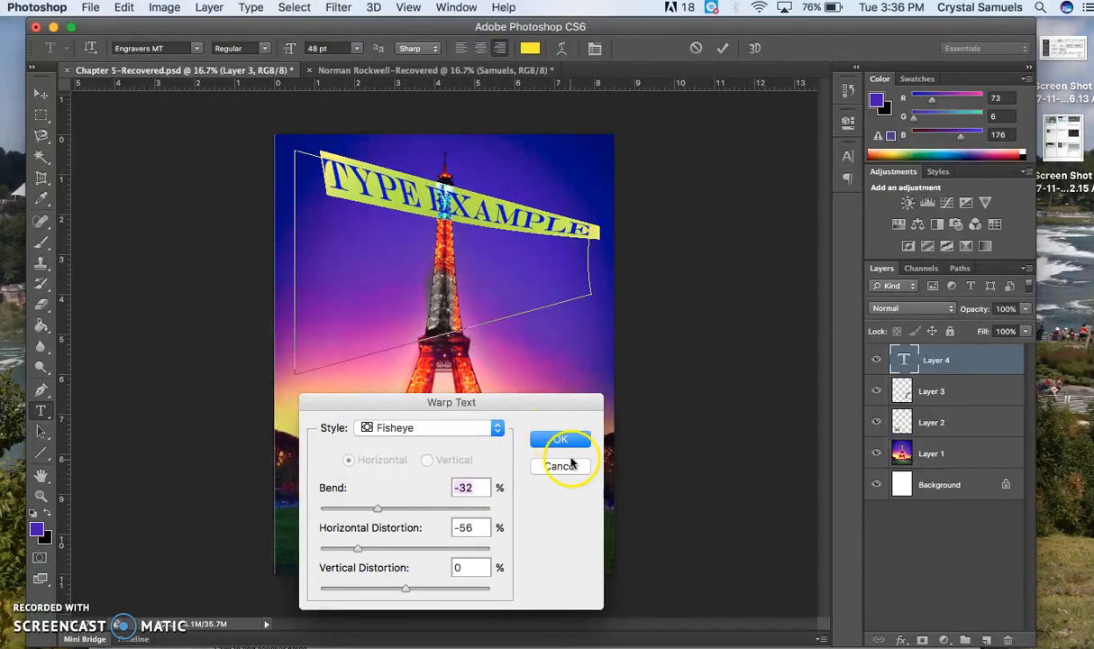
{"action": "left_click", "coordinate": [561, 440]}
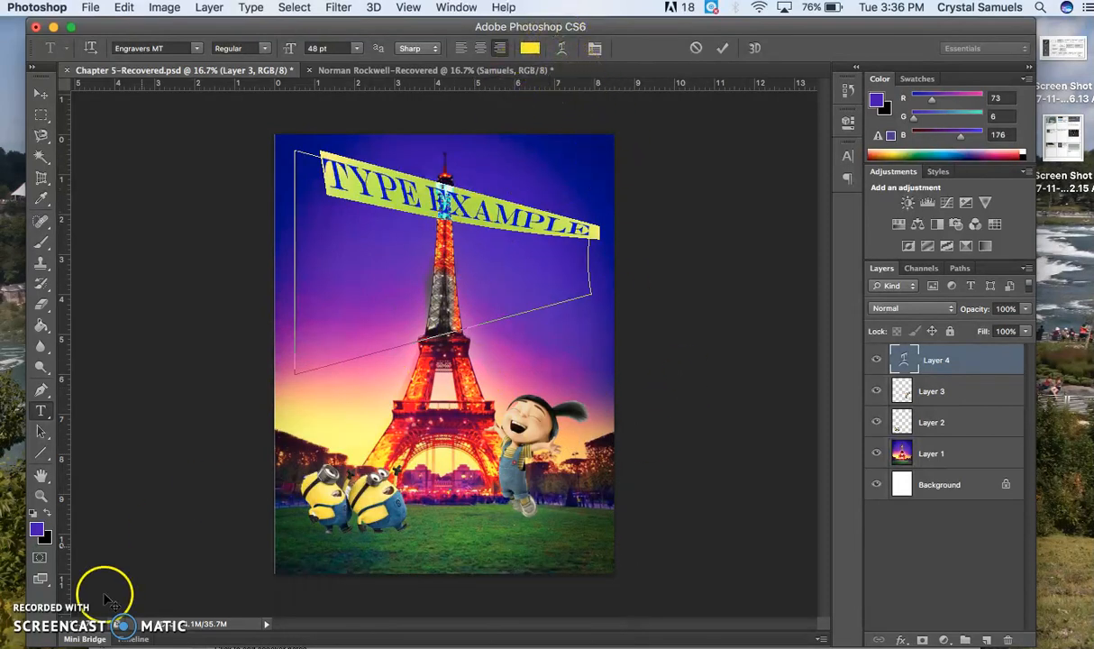
Reopen the warp settings of the TYPE EXAMPLE text.
{"action": "left_click", "coordinate": [561, 48]}
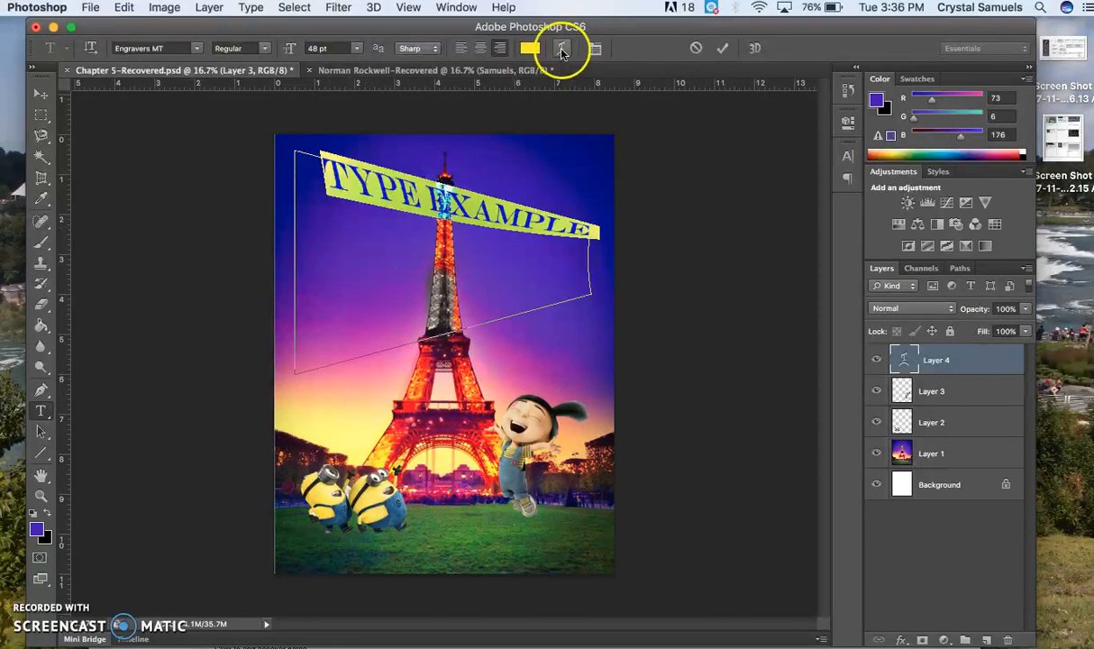